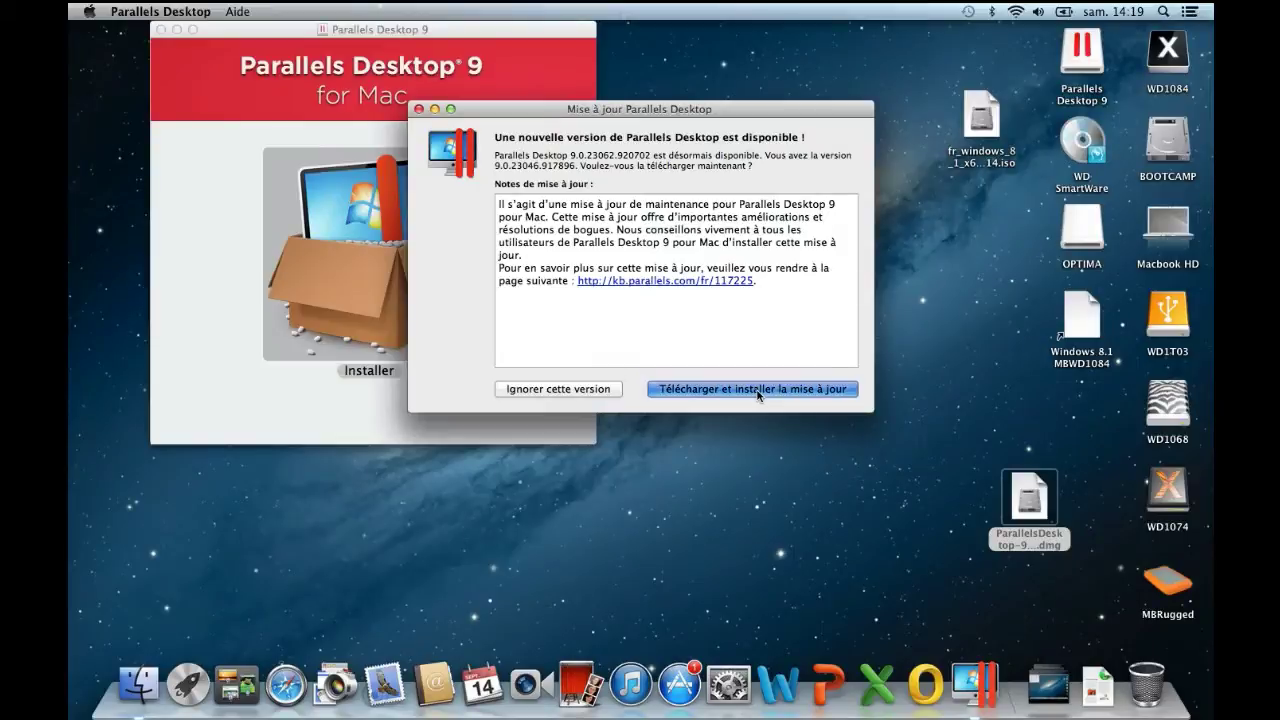
Download and install the available Parallels Desktop update, authorizing the installation with the administrator password.
left_click(757, 390)
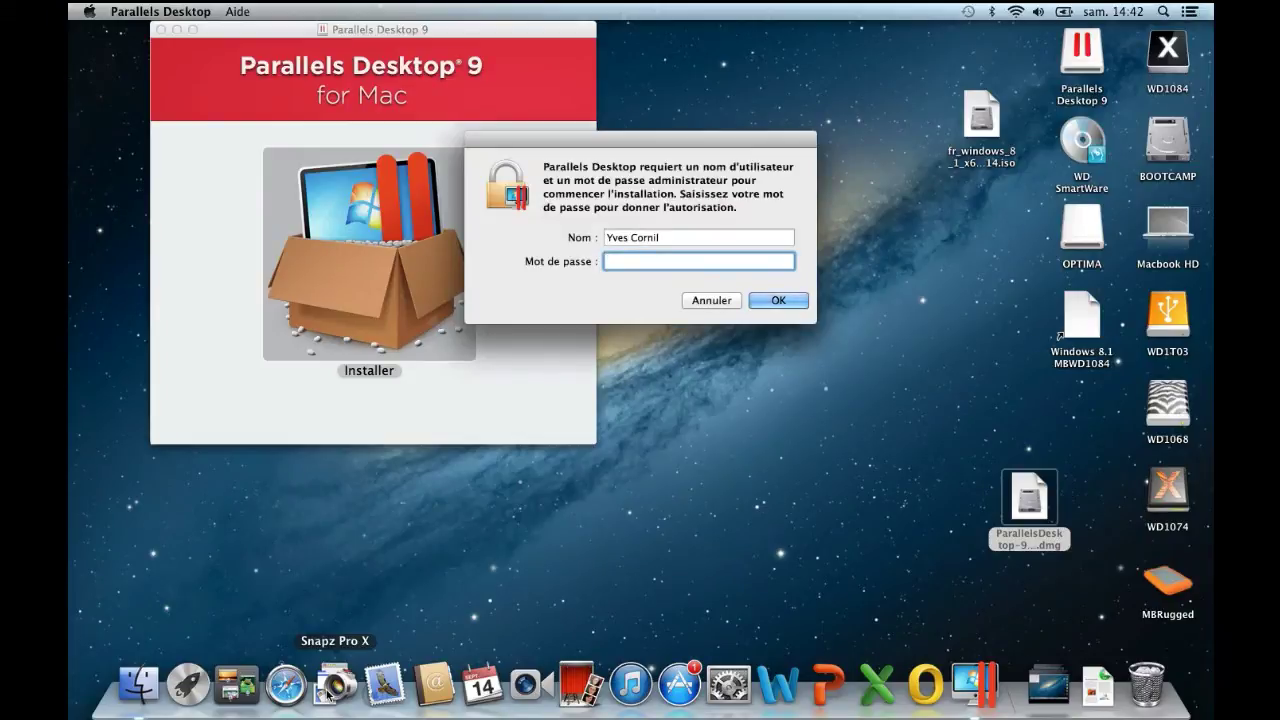
type("••••••••")
left_click(789, 302)
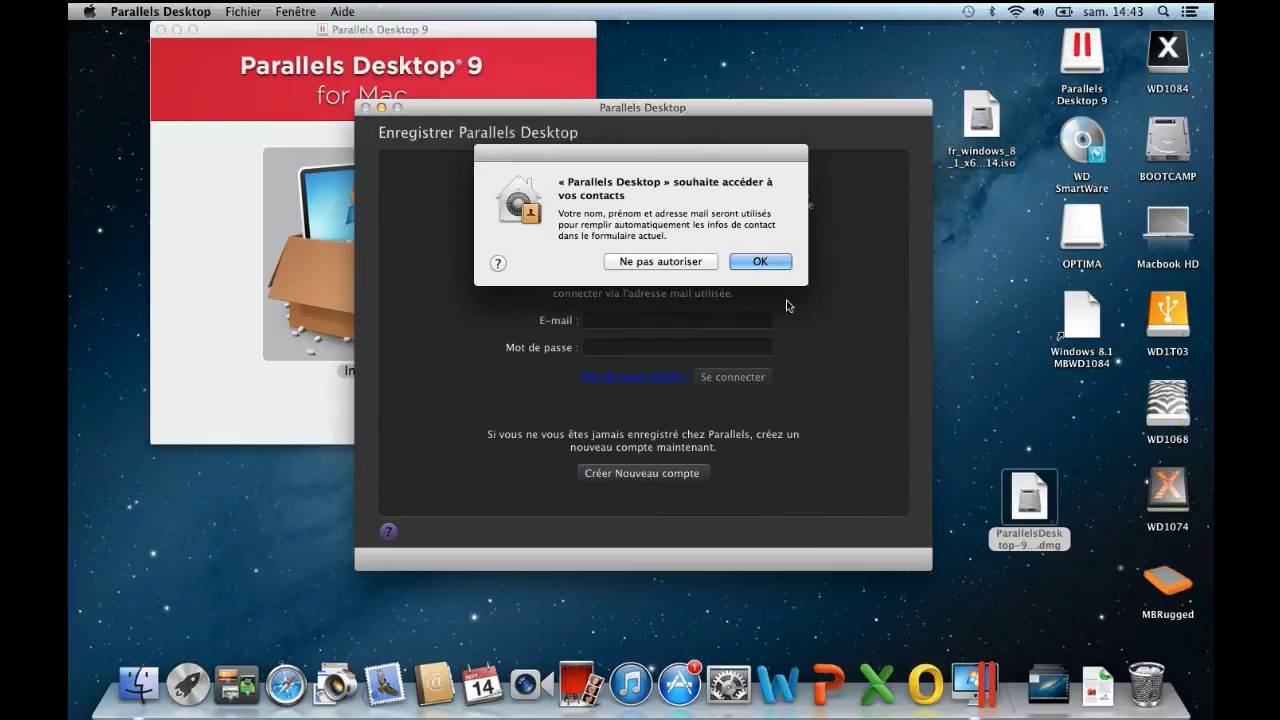
Deny Parallels Desktop access to the contacts and sign in to the existing Parallels account with its e-mail and password.
left_click(665, 264)
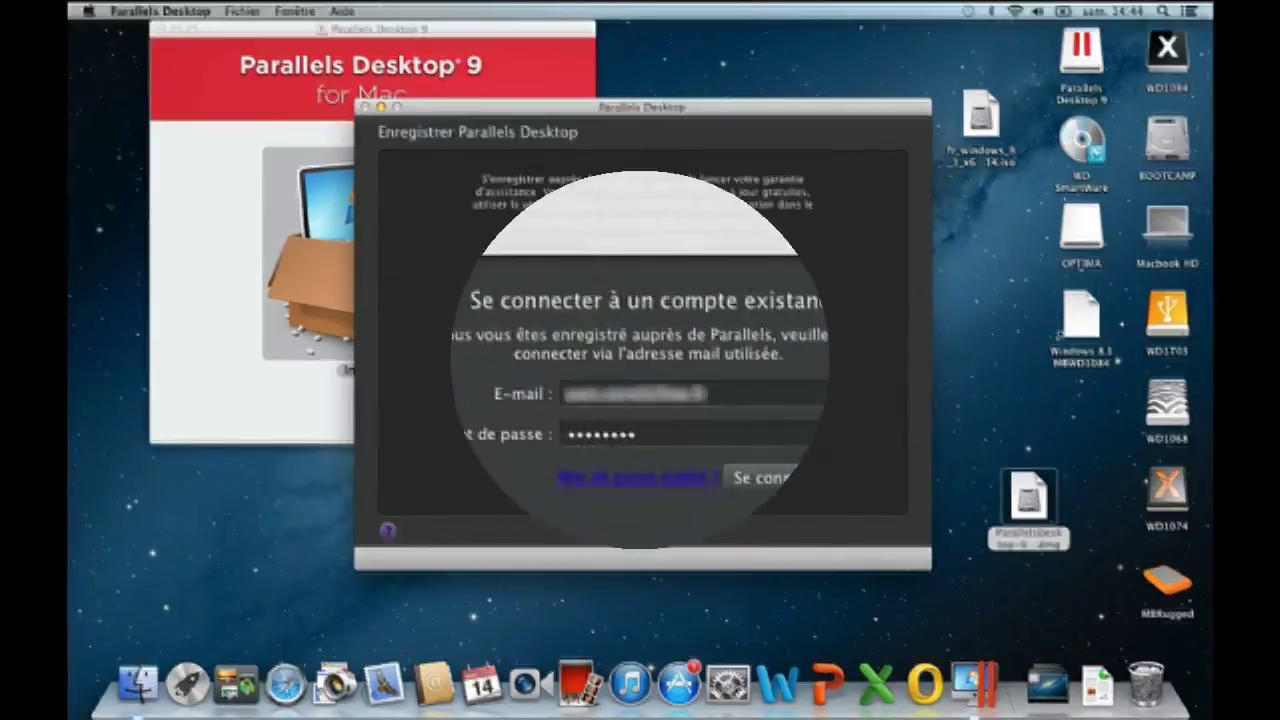
left_click(736, 379)
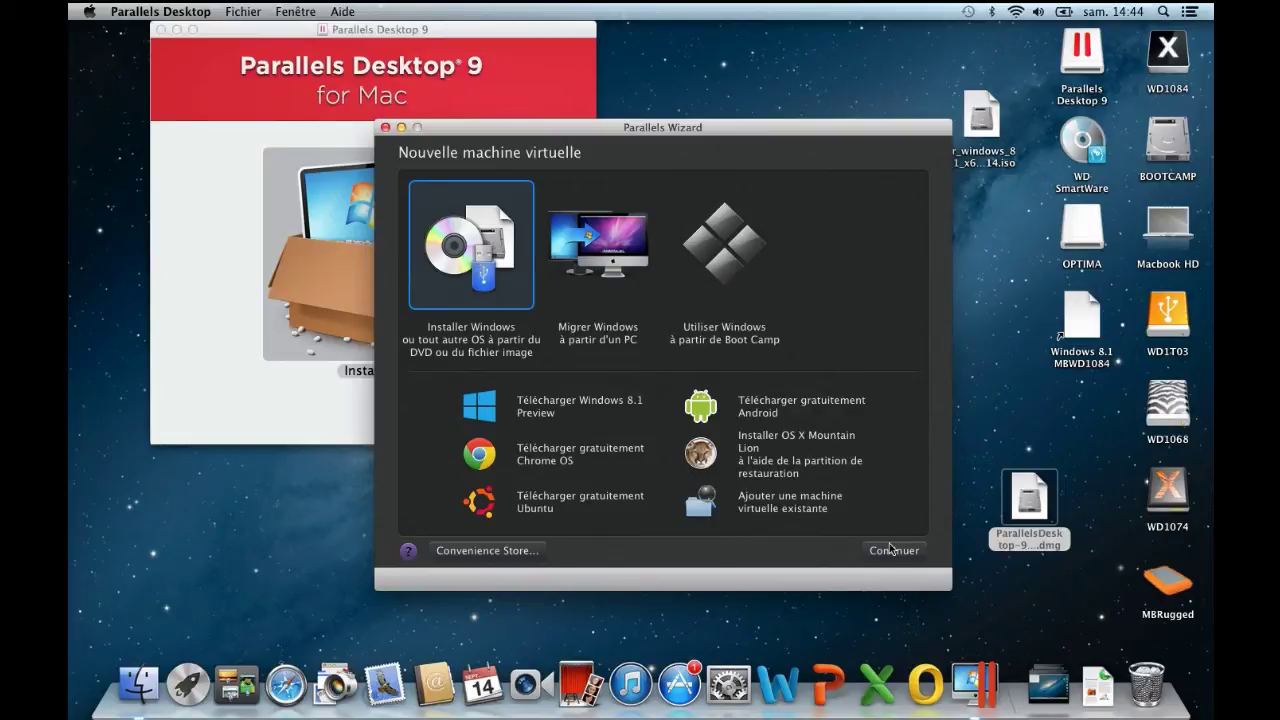
Begin a new virtual machine installed from an image file, using Windows 8.1 from fr_windows_8_1_x64_dvd_2707314.iso as the source.
left_click(889, 551)
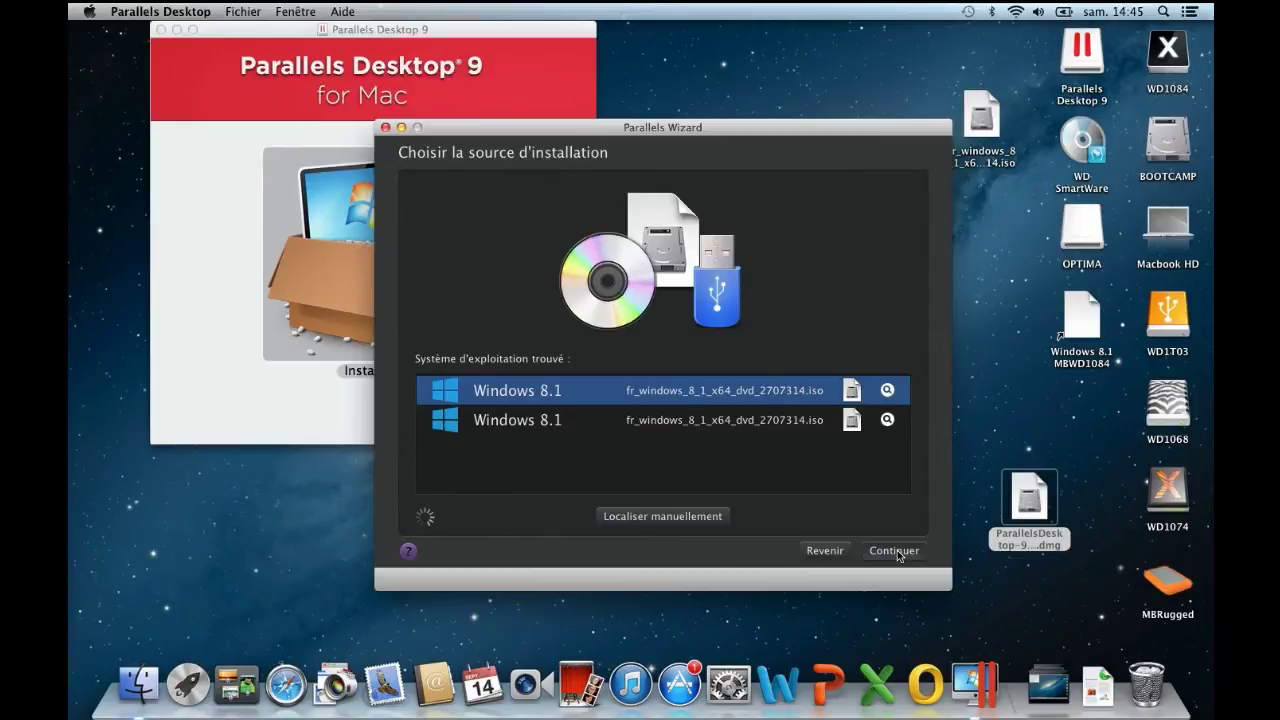
left_click(896, 551)
left_click(605, 391)
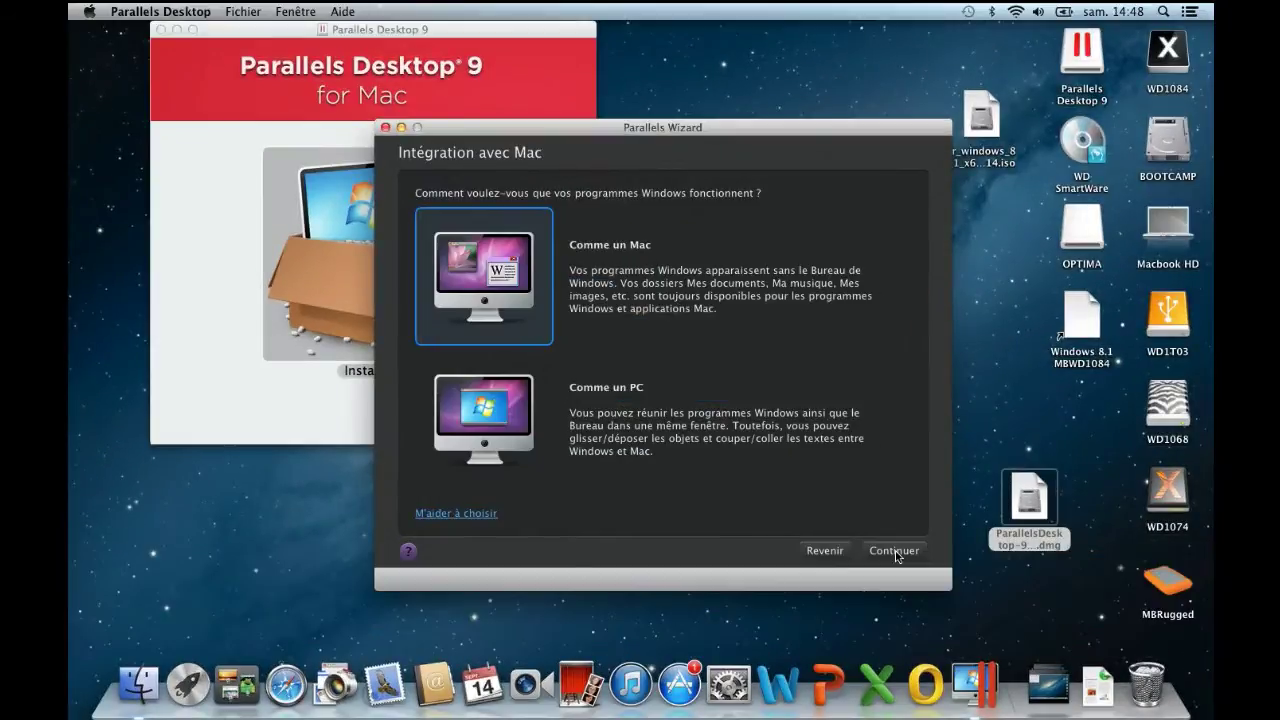
Set the Mac integration to "Comme un PC" and accept the "Comme avec Windows 8" experience.
left_click(497, 406)
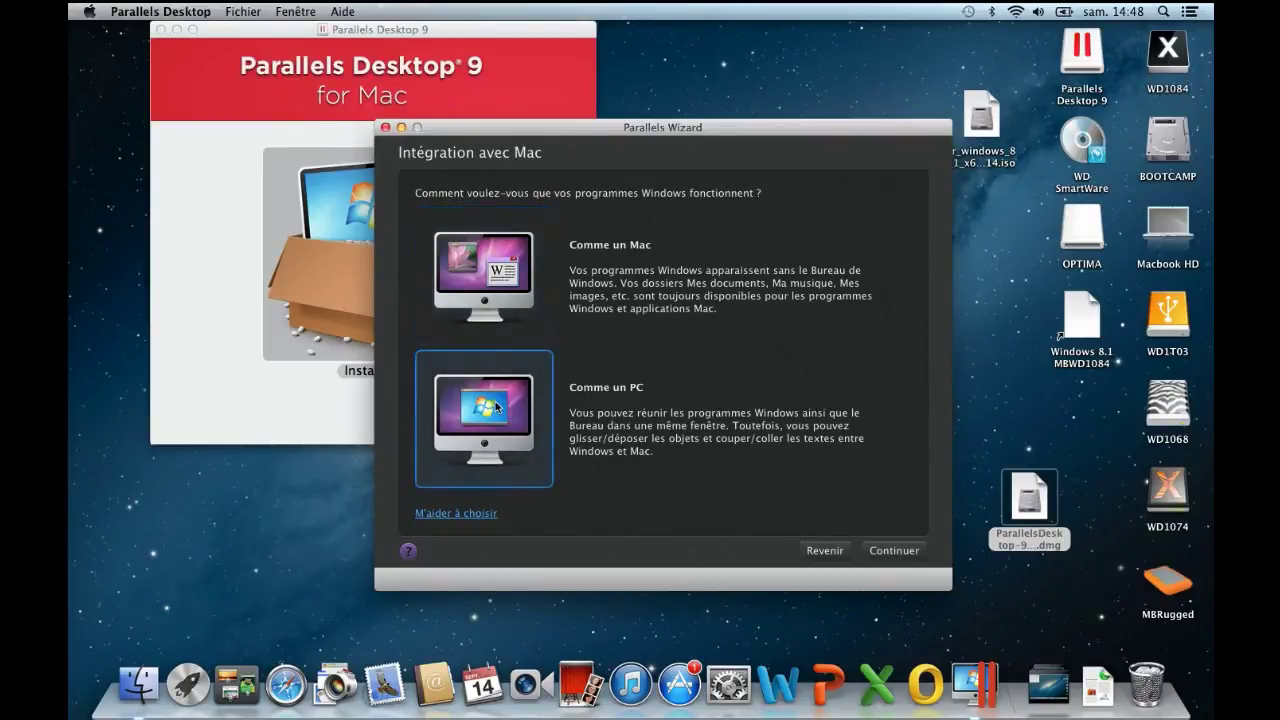
left_click(895, 551)
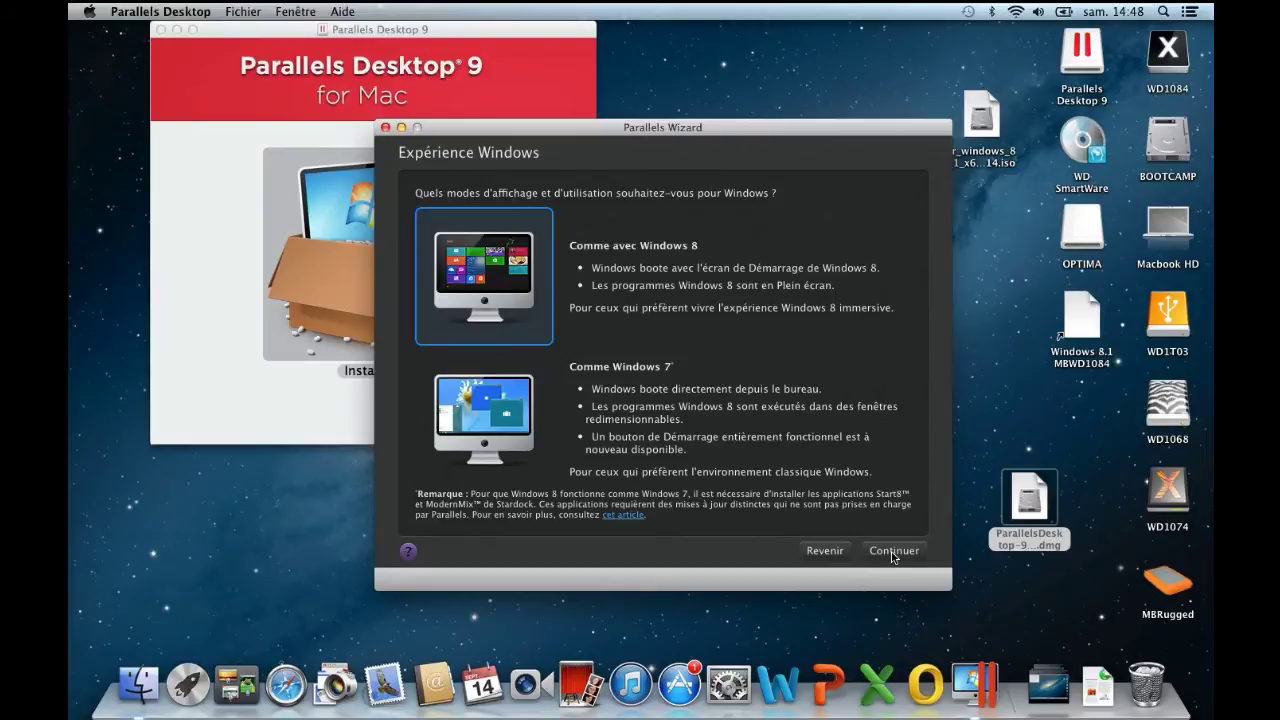
left_click(894, 553)
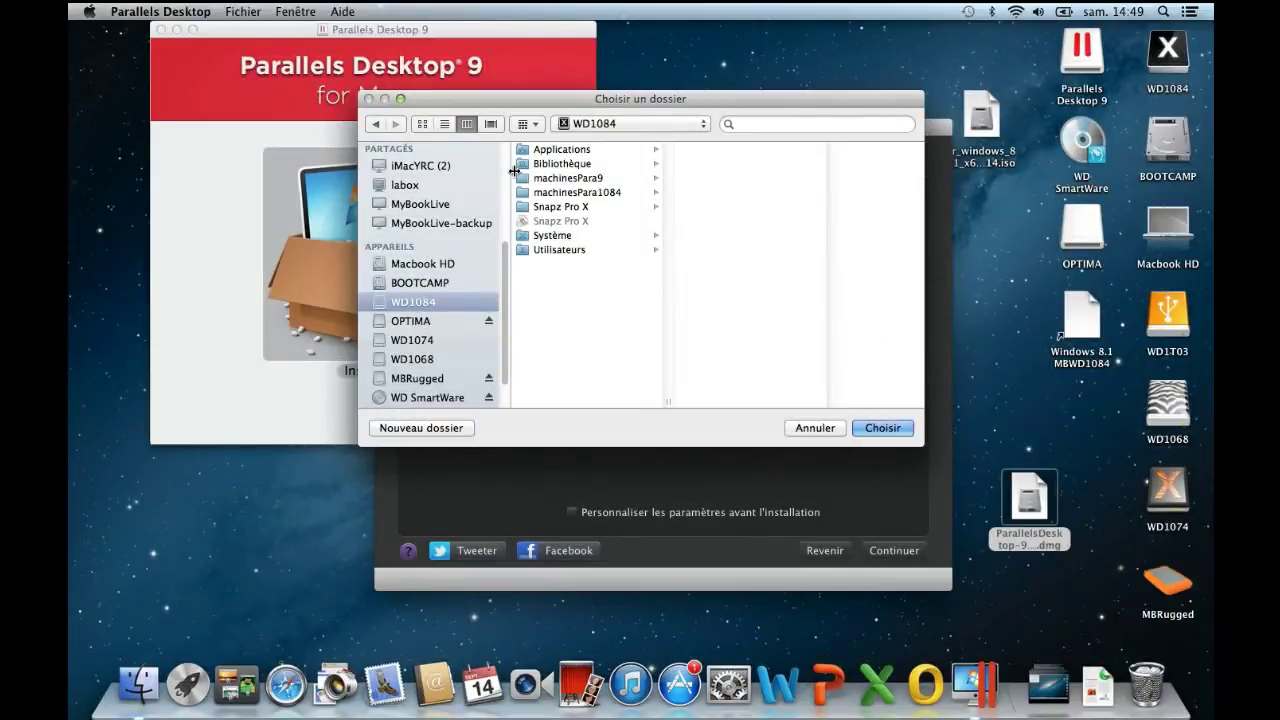
Create the virtual machine in the machinesPara9 folder on WD1084 under the name Windows 8.1WD2, acknowledging the external volume warning.
left_click(528, 179)
left_click(903, 435)
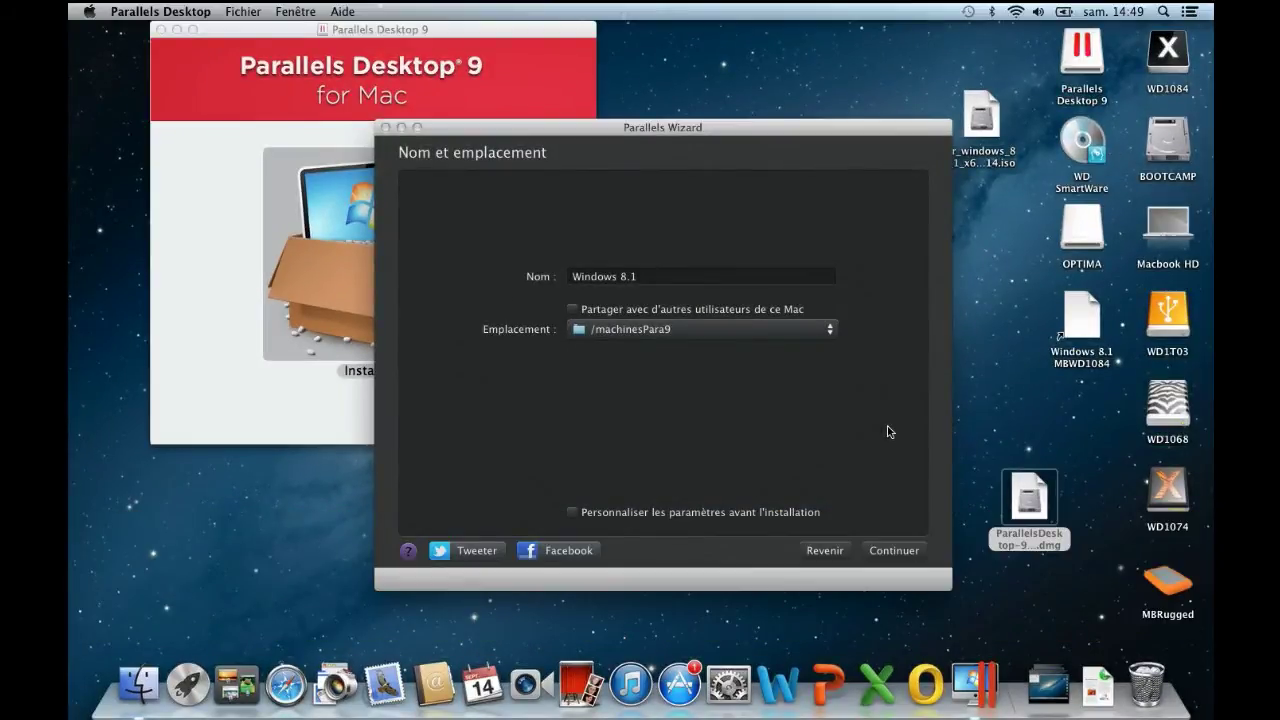
left_click(668, 285)
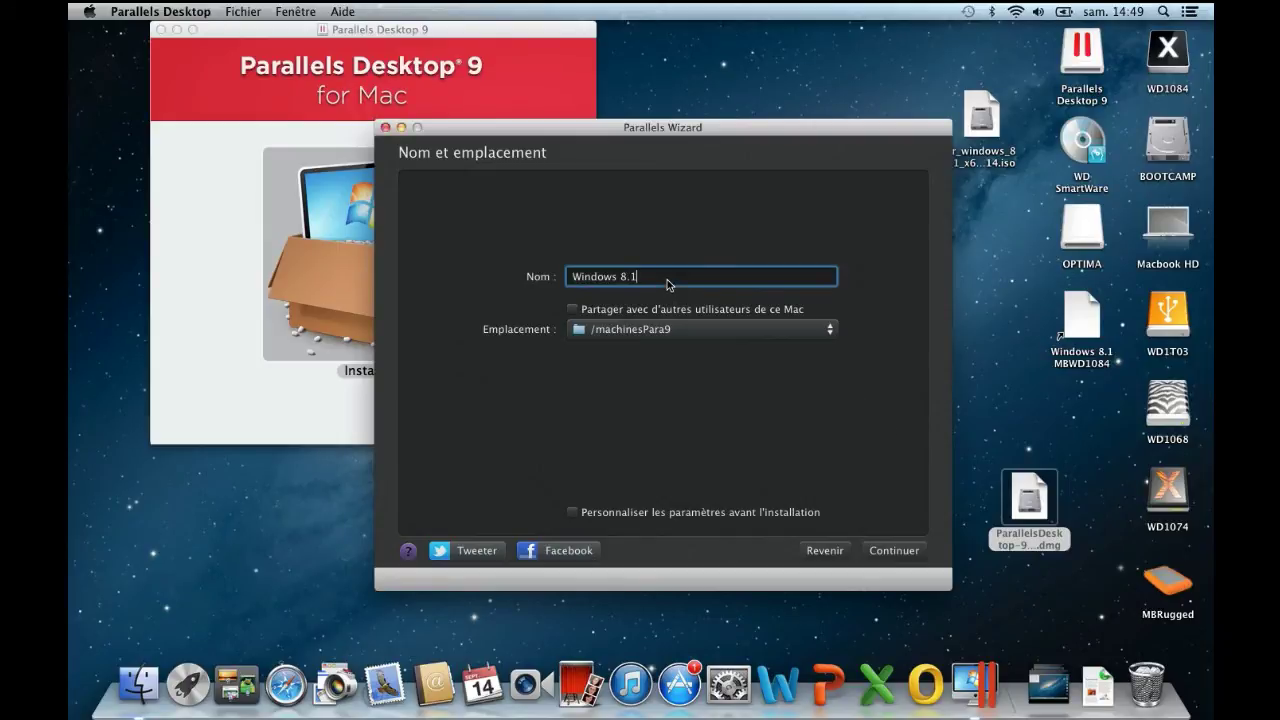
type("WD2")
left_click(893, 551)
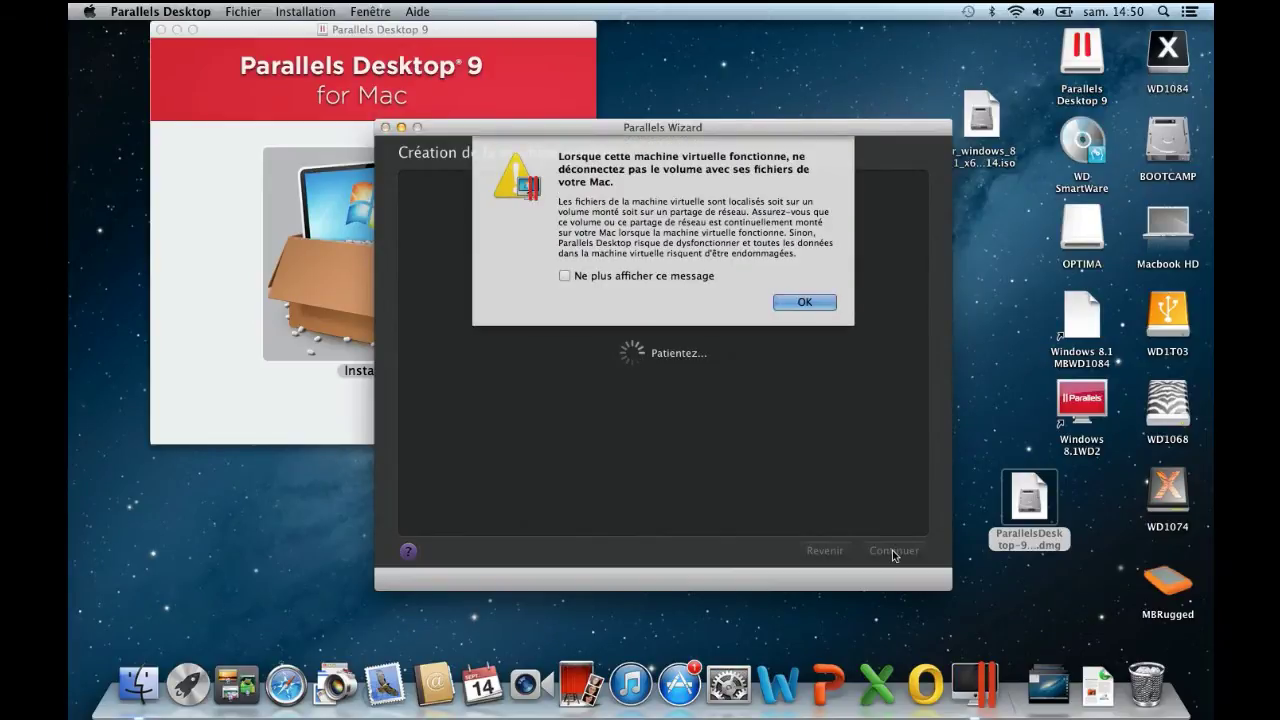
left_click(820, 309)
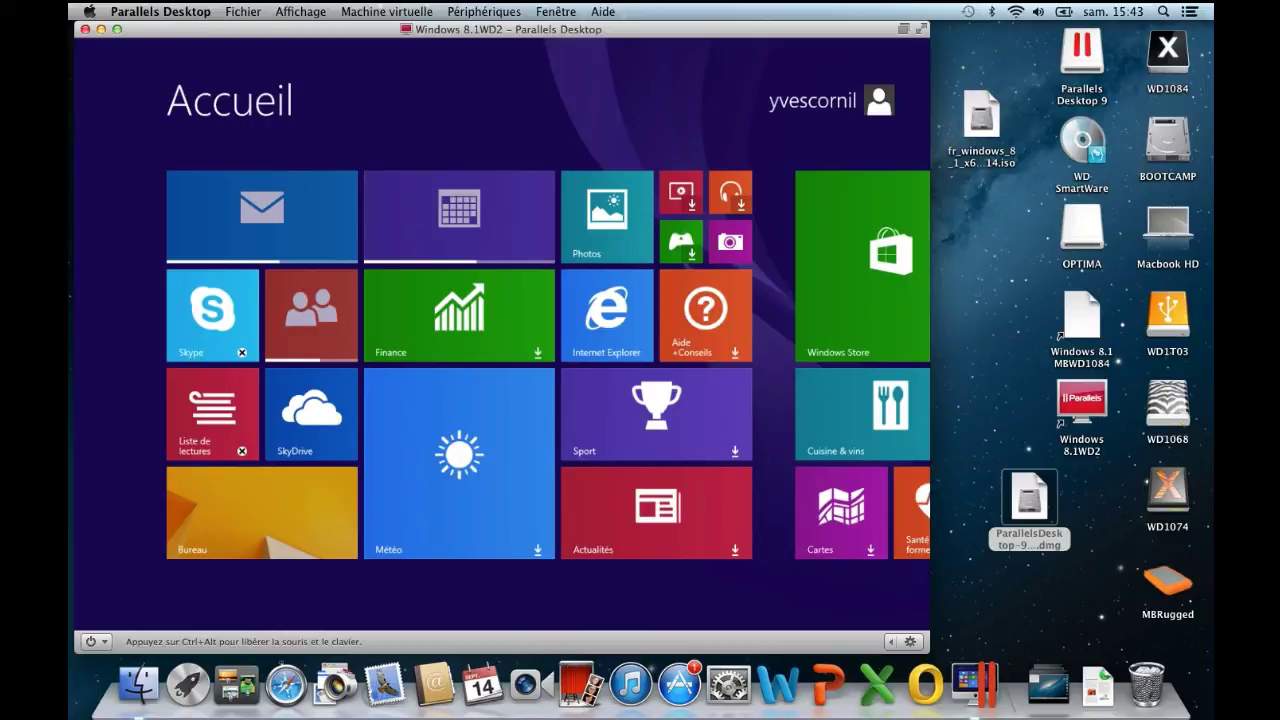
Release the pointer from the virtual machine and check the Parallels Desktop version information.
key("ctrl+alt")
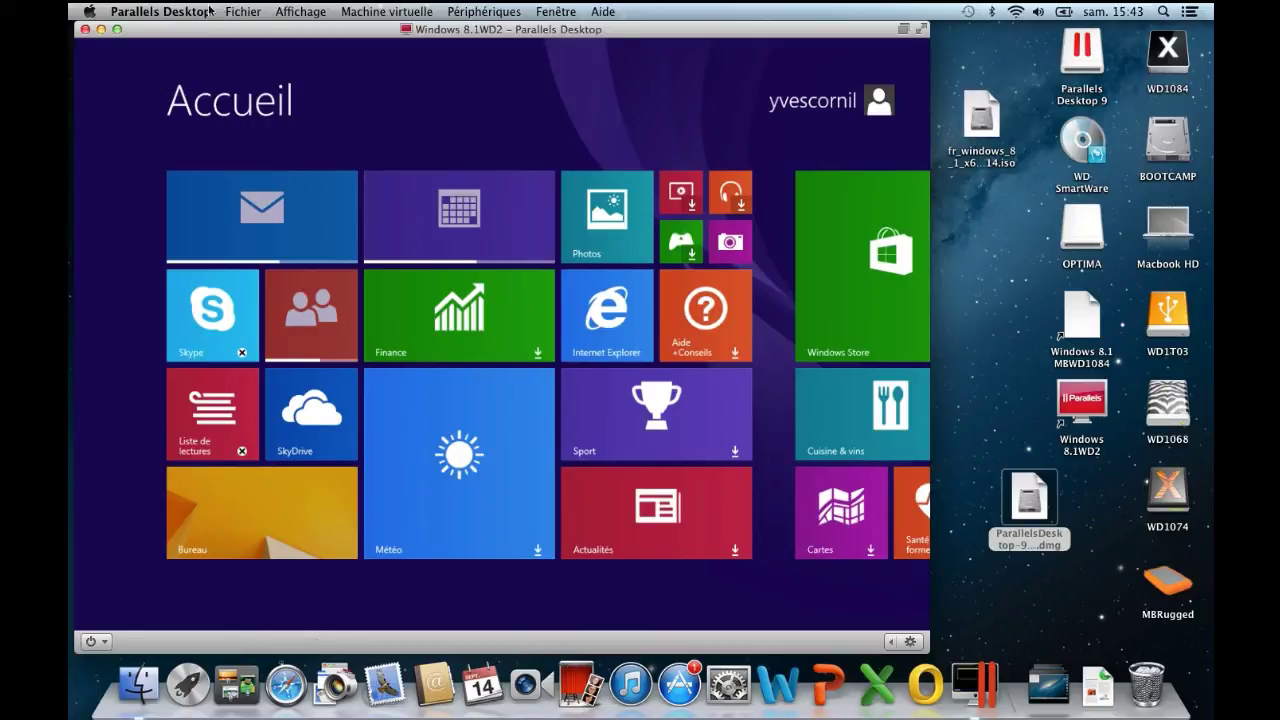
left_click(163, 12)
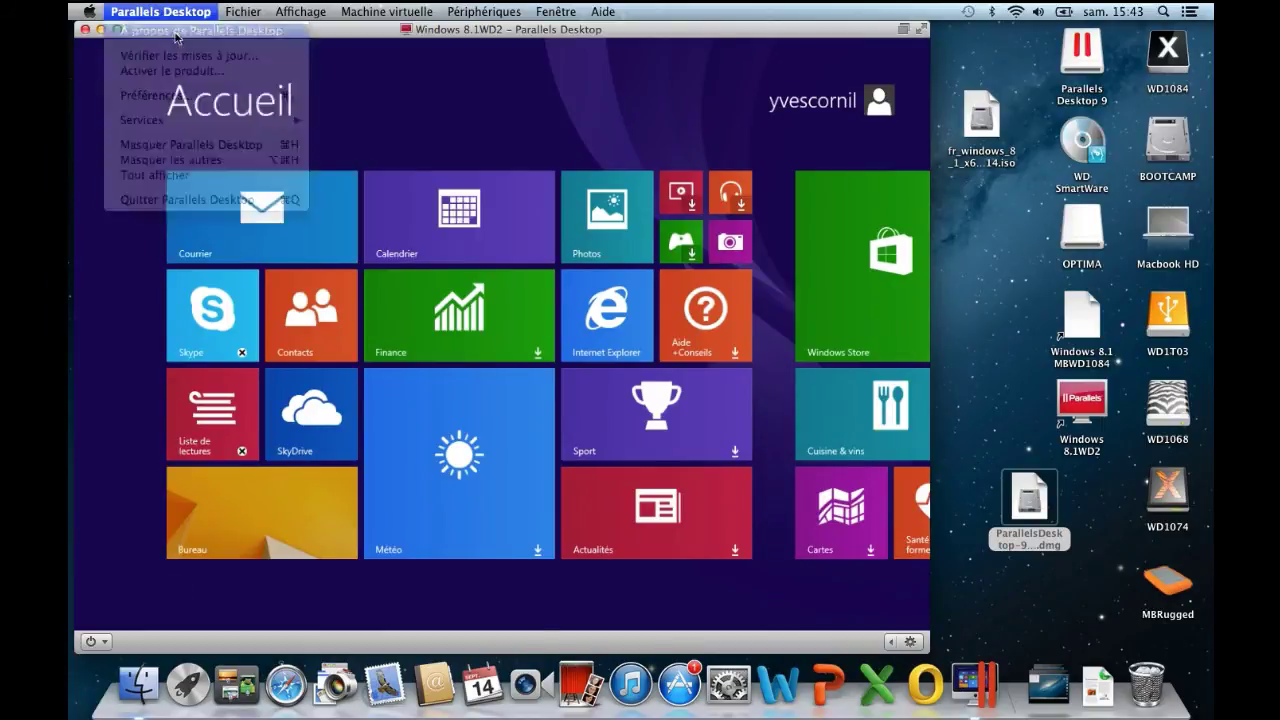
left_click(176, 38)
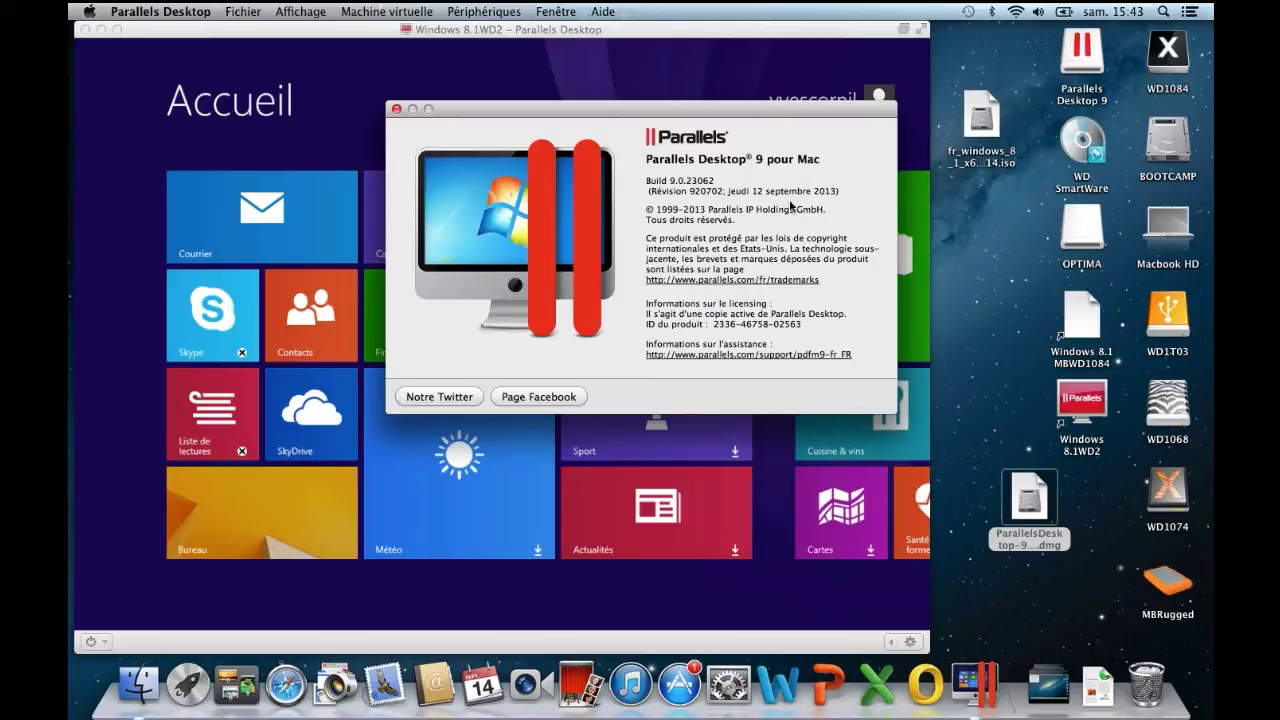
left_click(397, 110)
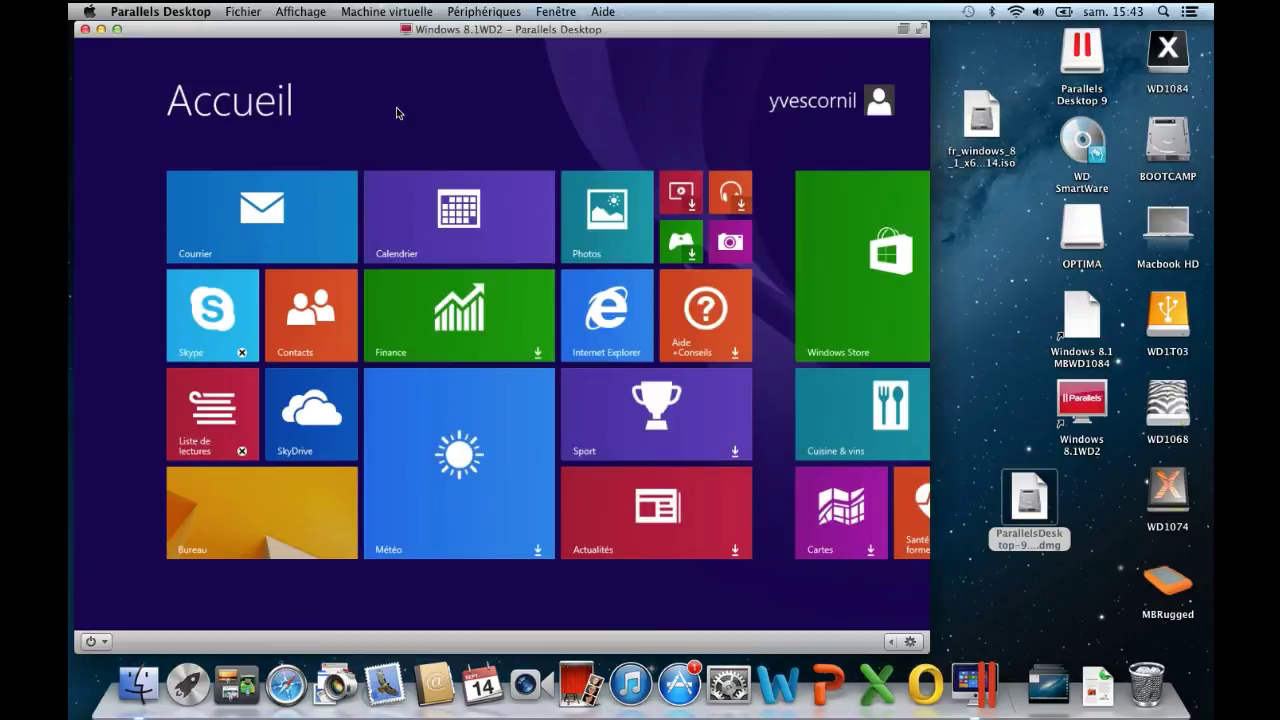
Check the Mac's system information, including the OS X version, processor and memory, and close it.
left_click(135, 12)
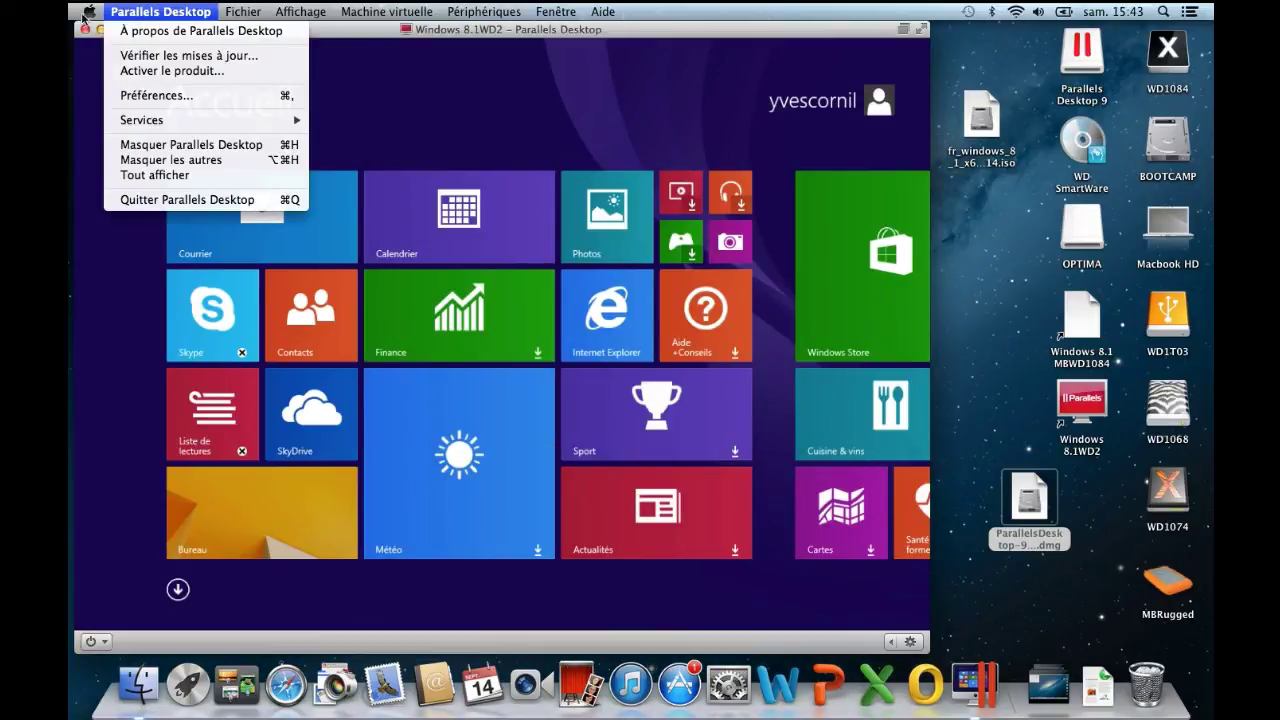
left_click(450, 124)
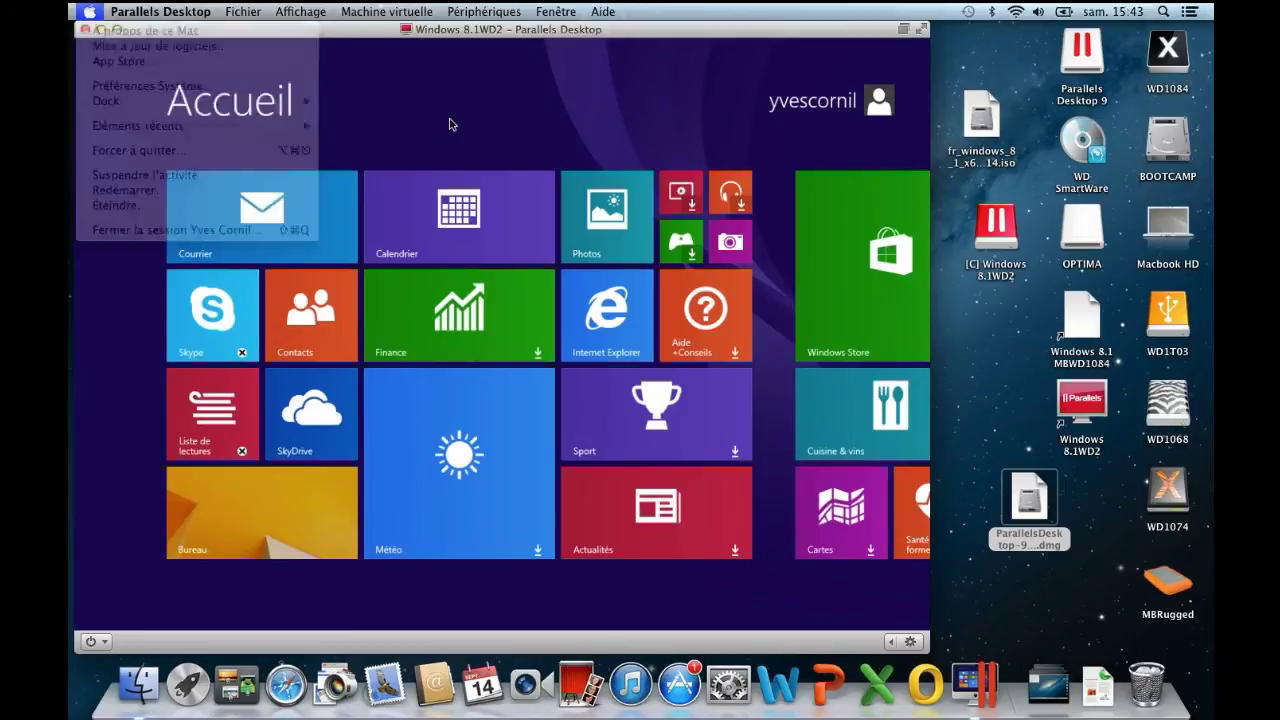
left_click(88, 14)
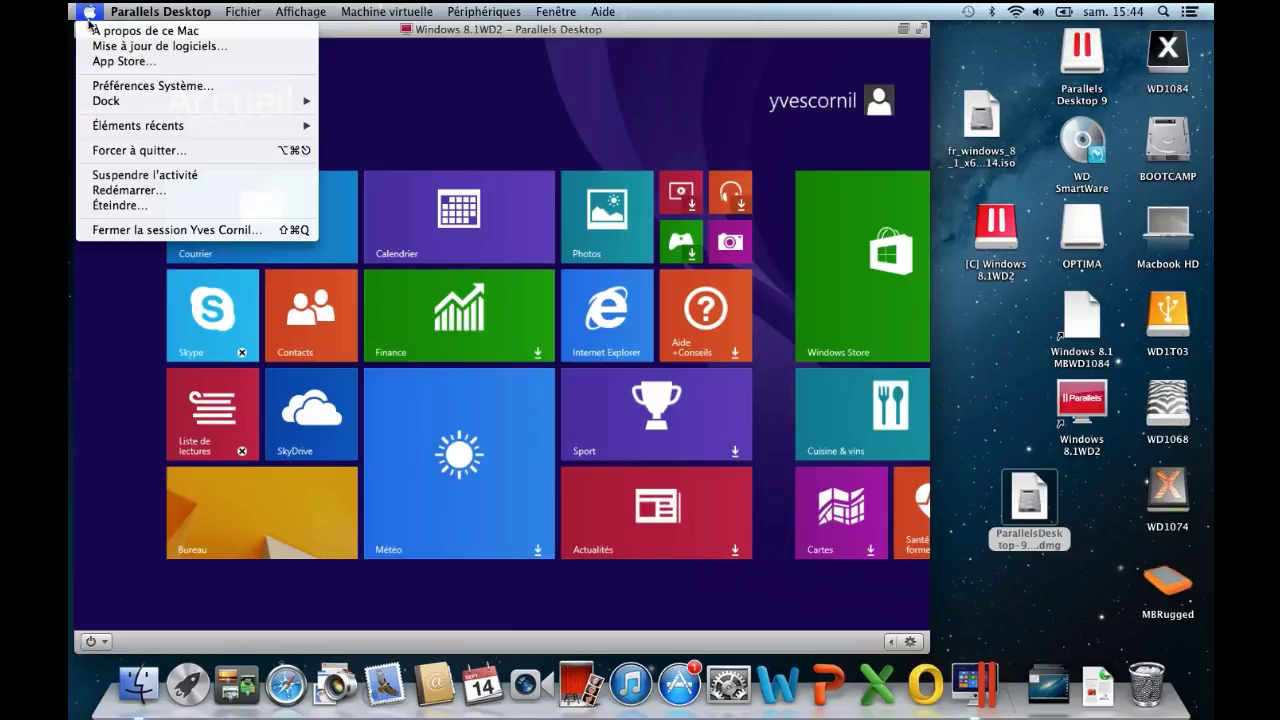
left_click(96, 32)
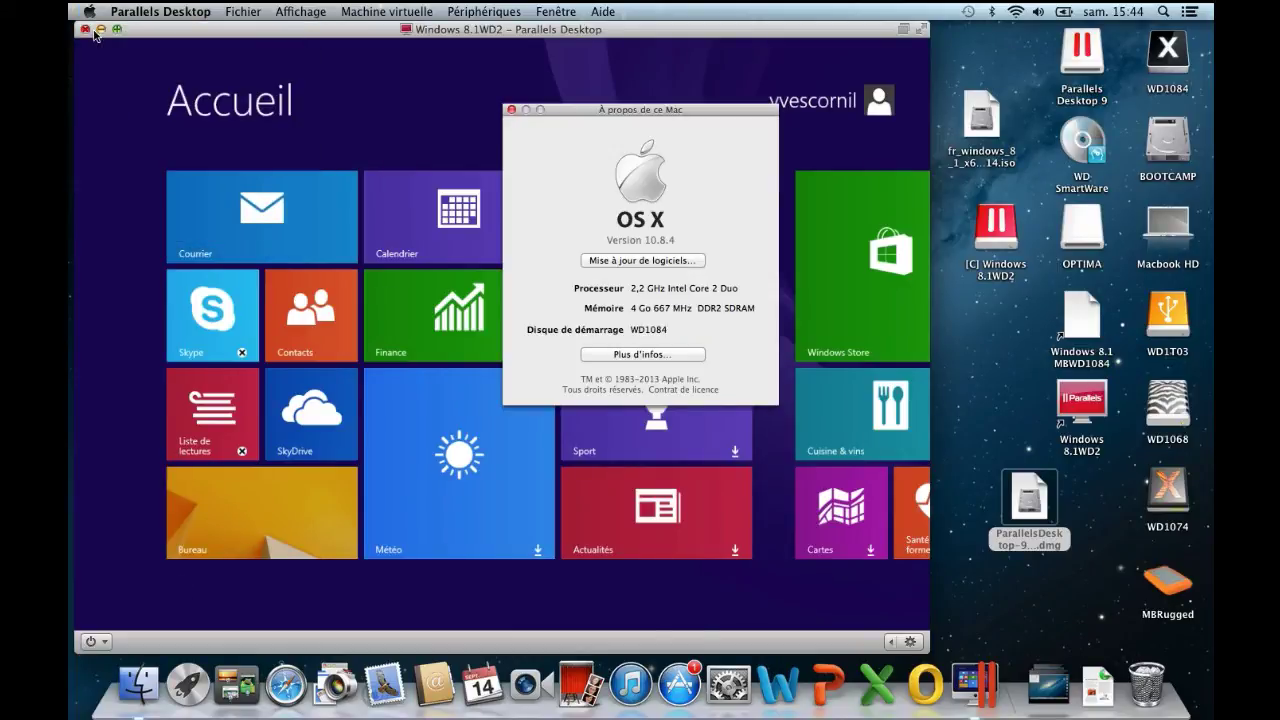
left_click(512, 112)
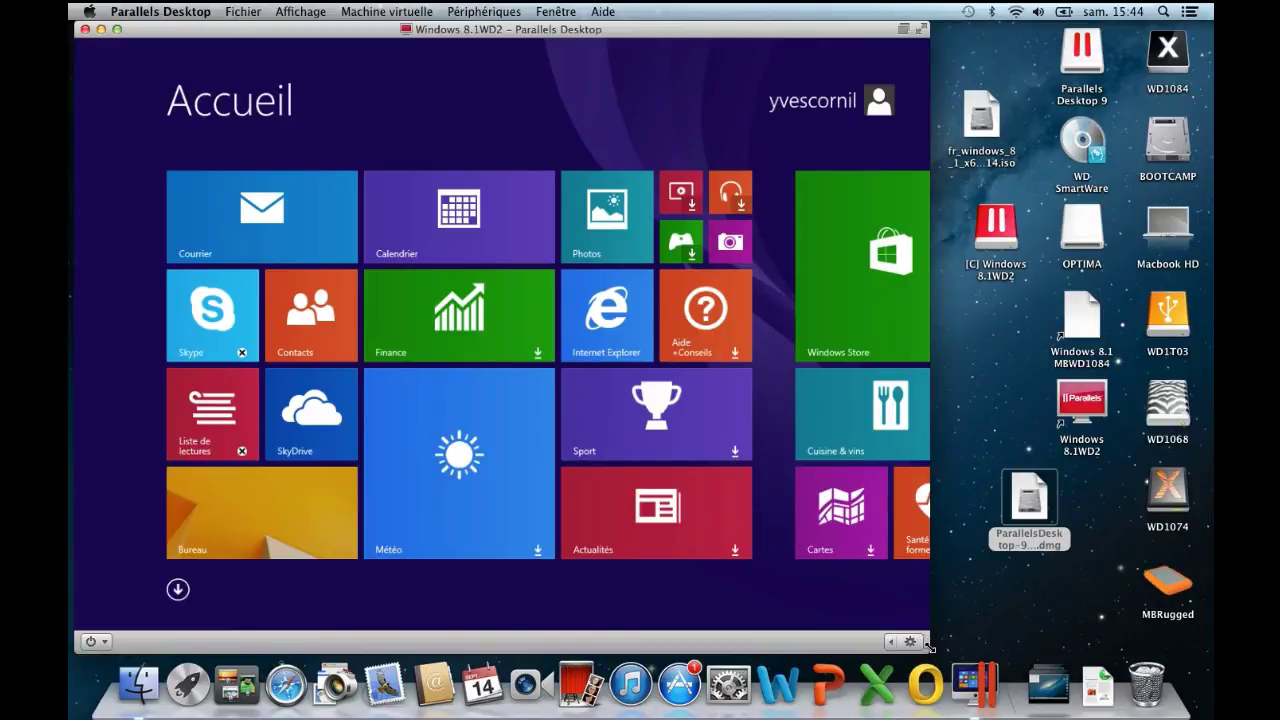
Widen the virtual machine window to fit the start screen tiles and browse the full list of Windows applications.
left_click_drag(929, 648, 1121, 648)
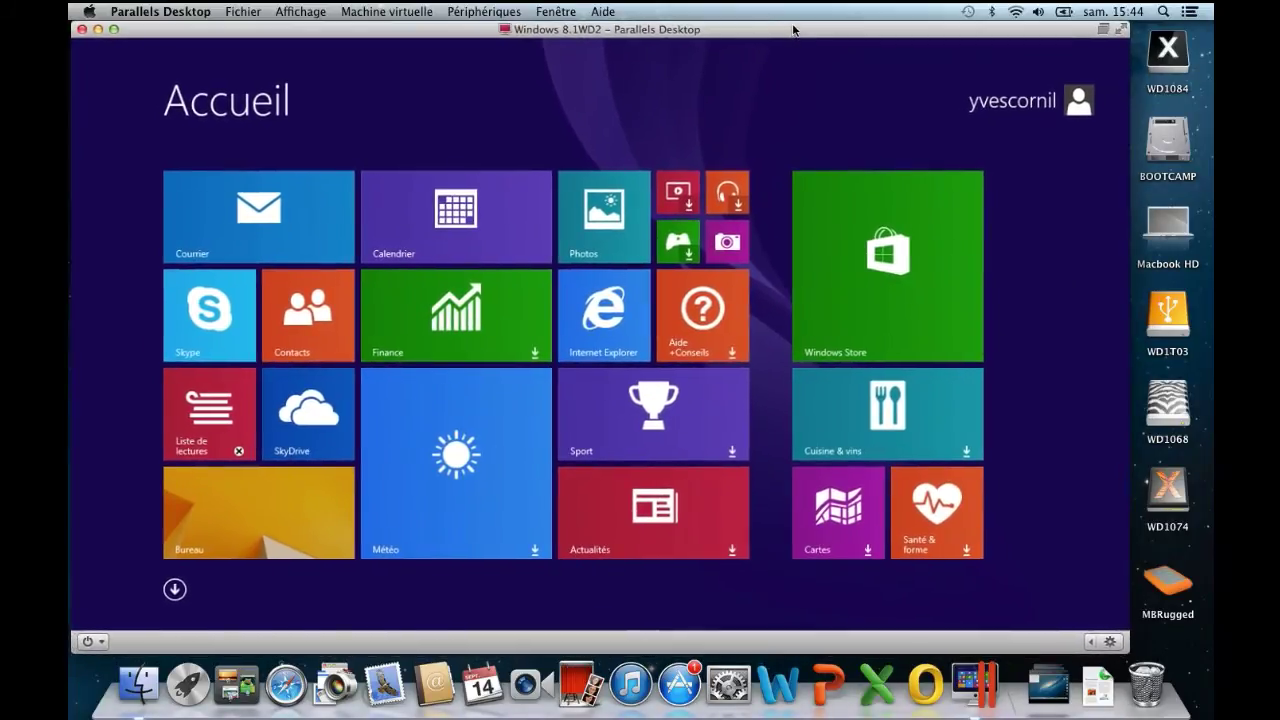
left_click(174, 589)
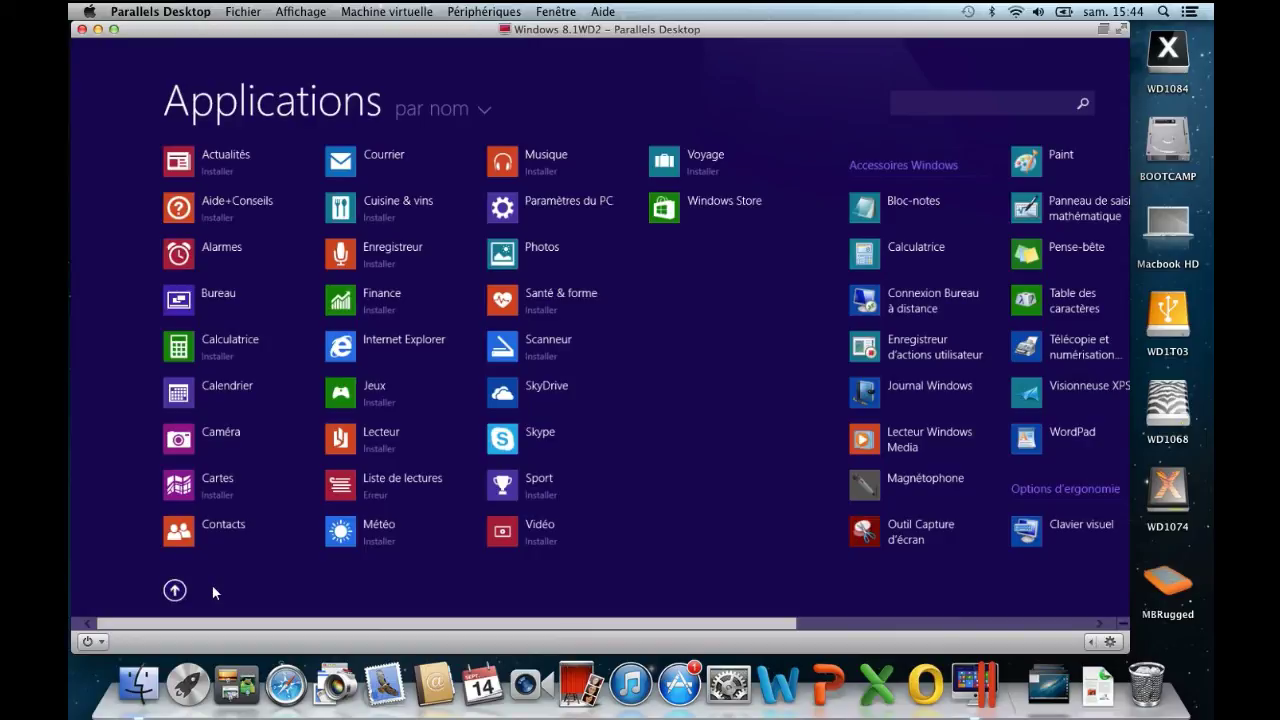
scroll(270, 608, "down", 5)
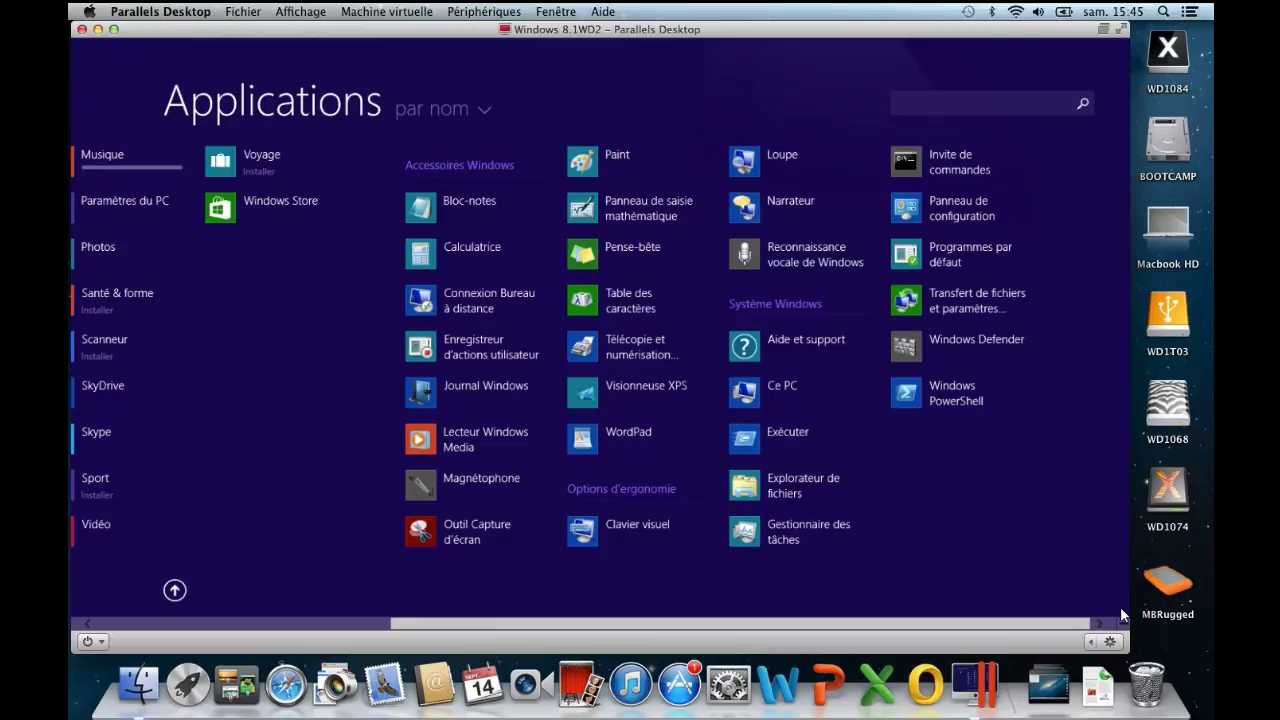
Shut down Windows 8.1 in the virtual machine through its Paramètres charm.
mouse_move(1124, 630)
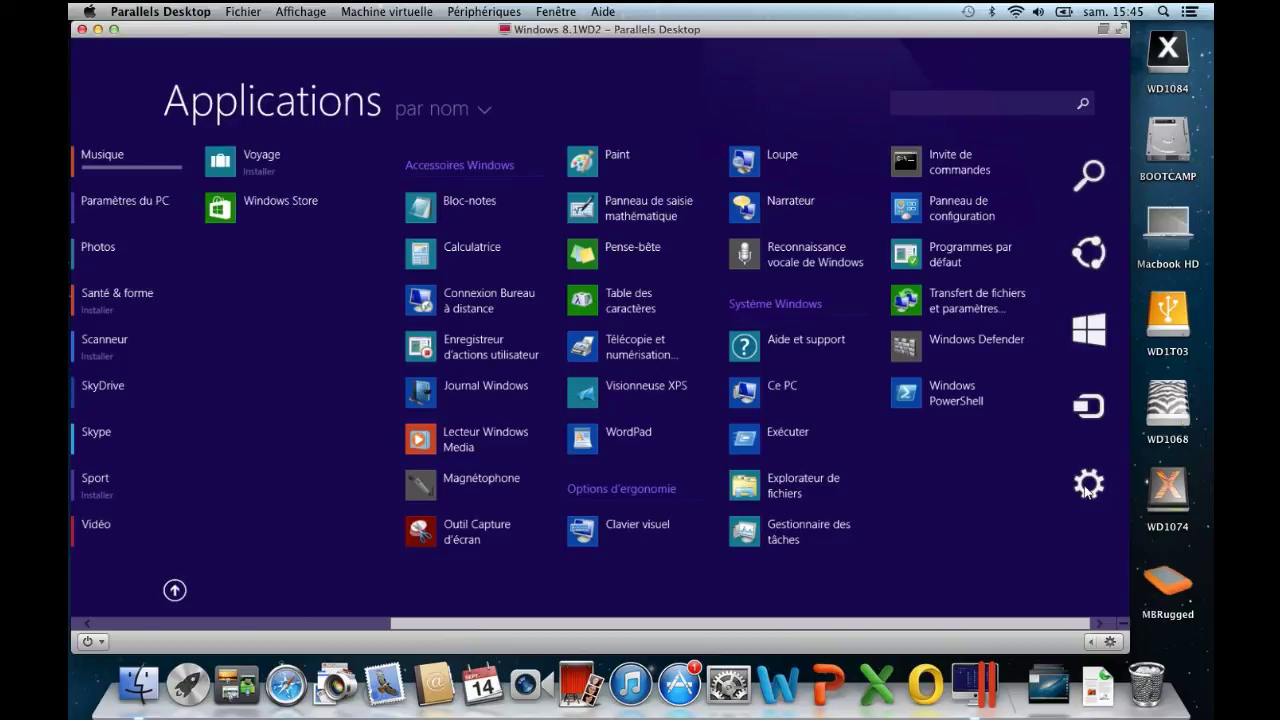
mouse_move(1088, 488)
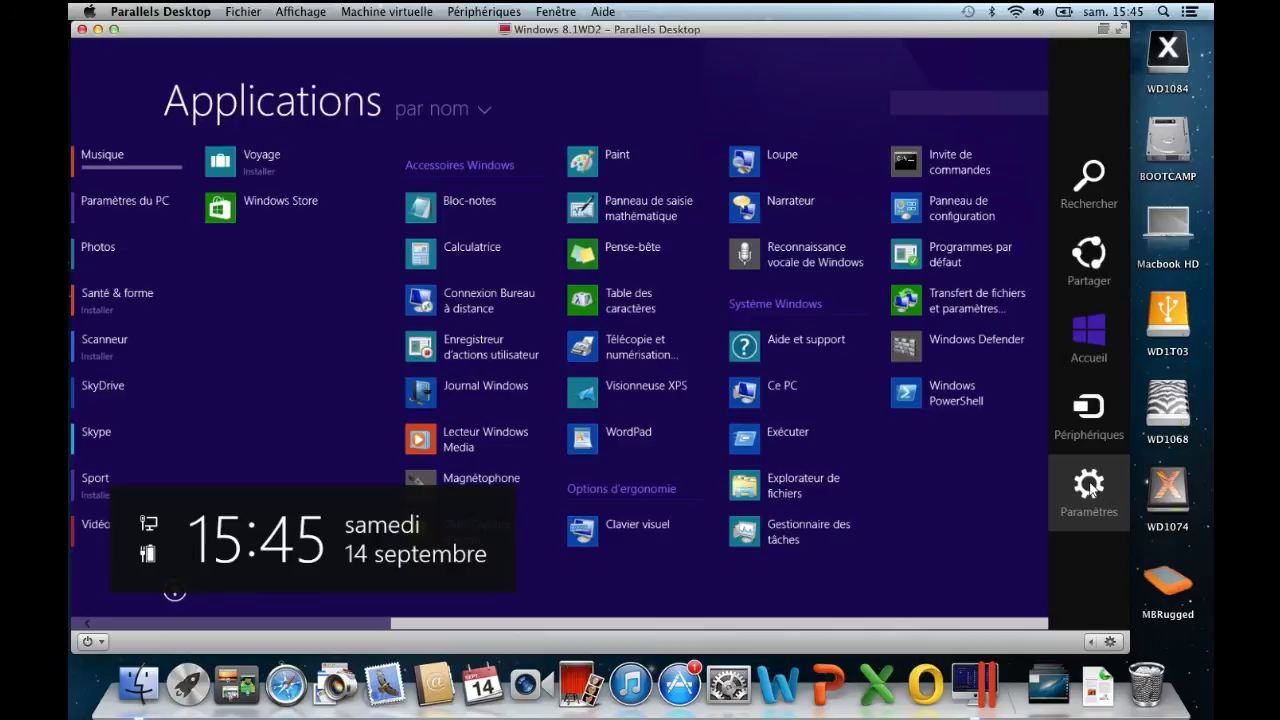
left_click(1091, 486)
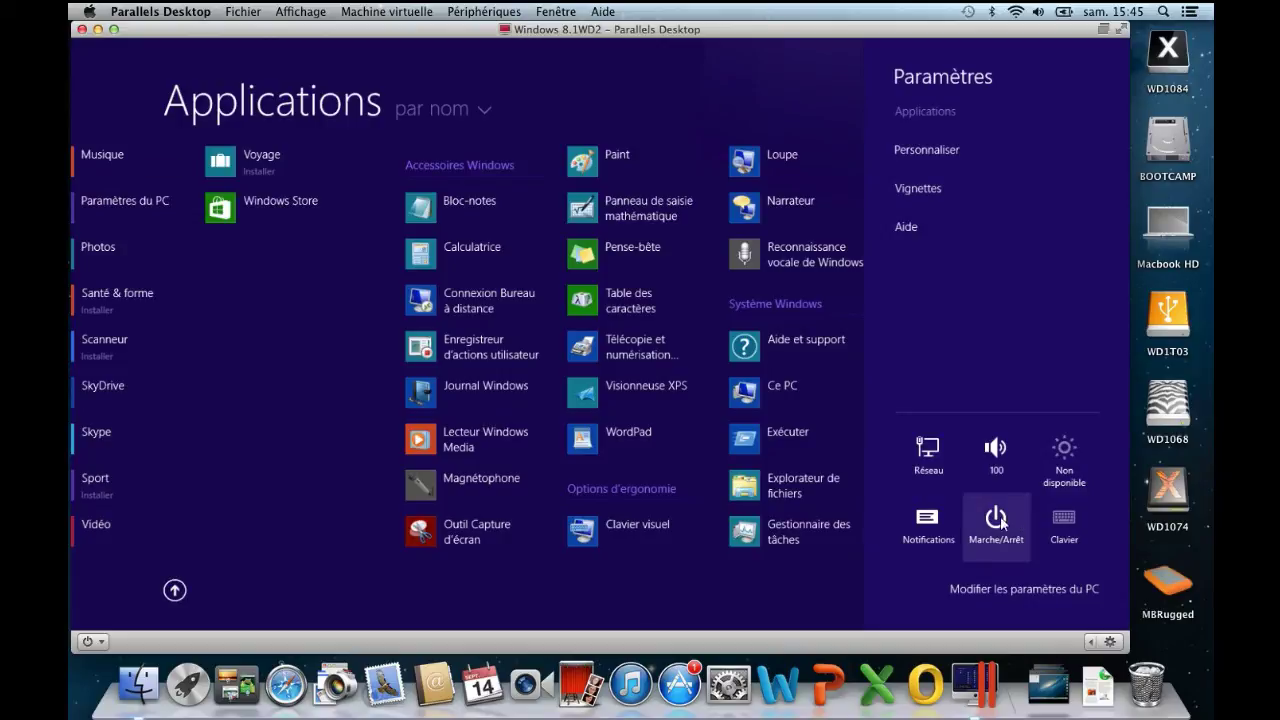
left_click(996, 523)
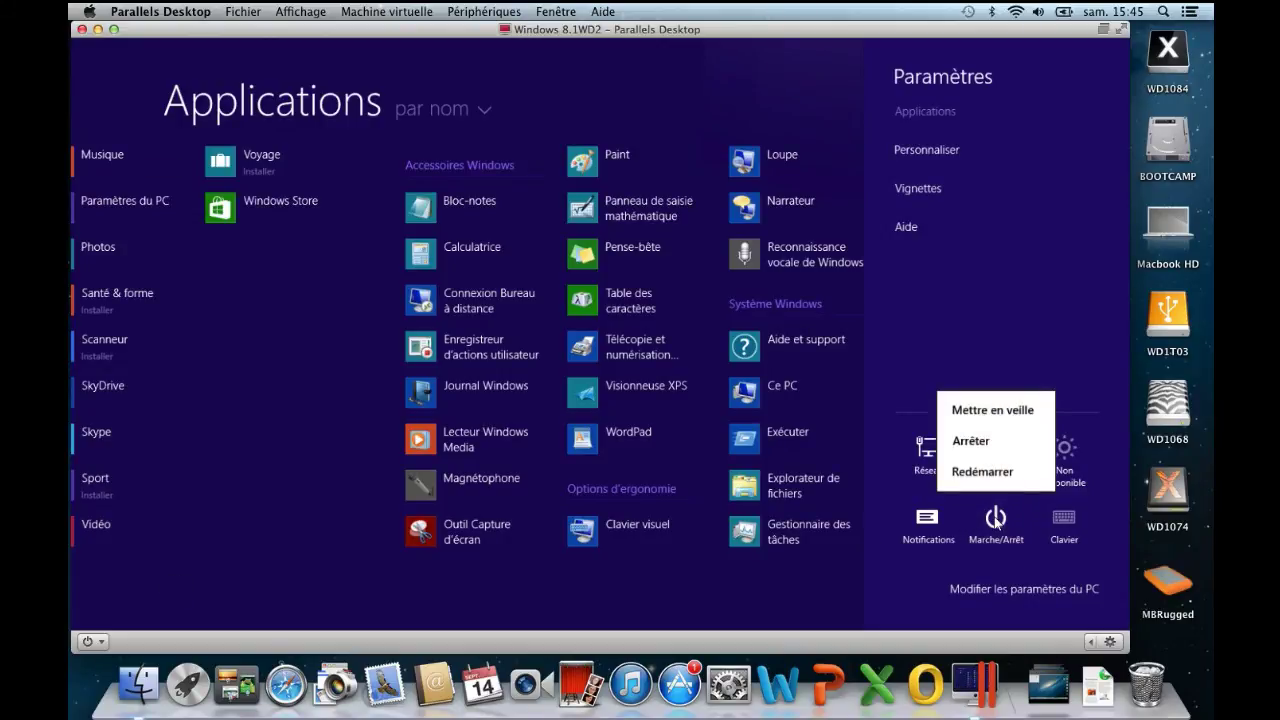
left_click(970, 442)
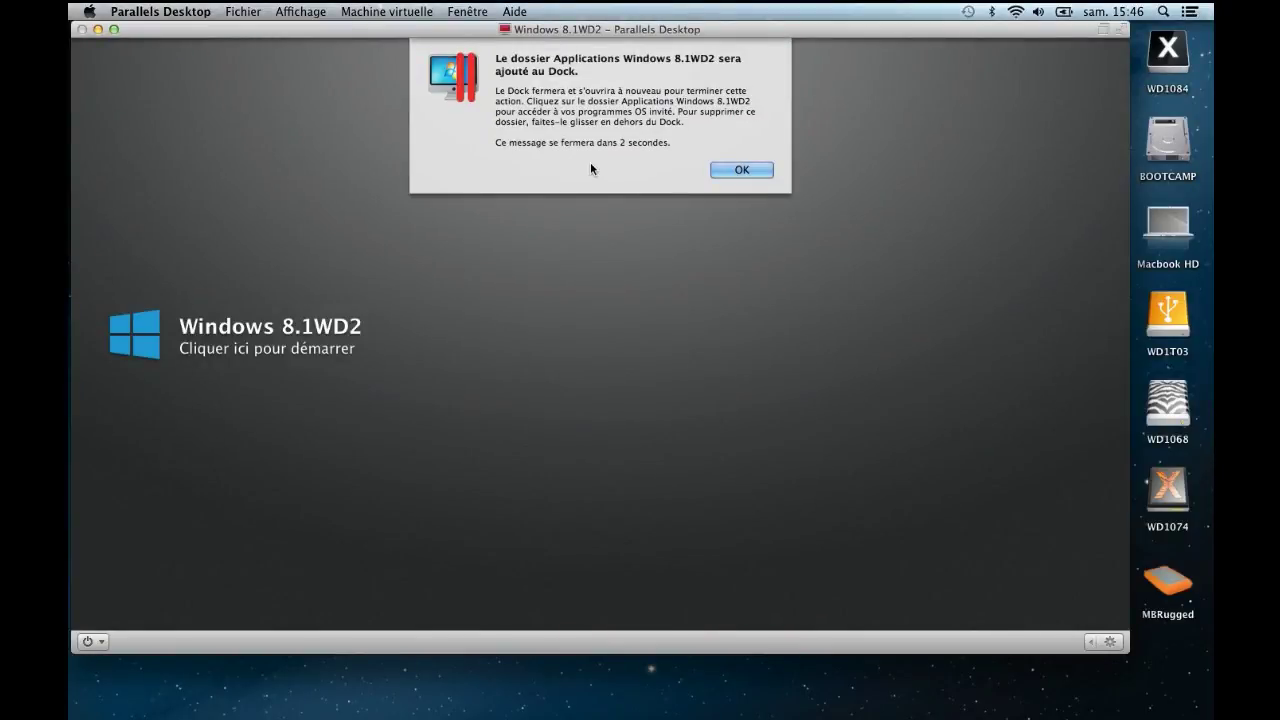
Dismiss the notice about the Windows 8.1WD2 applications folder in the Dock and quit Parallels Desktop.
left_click(746, 167)
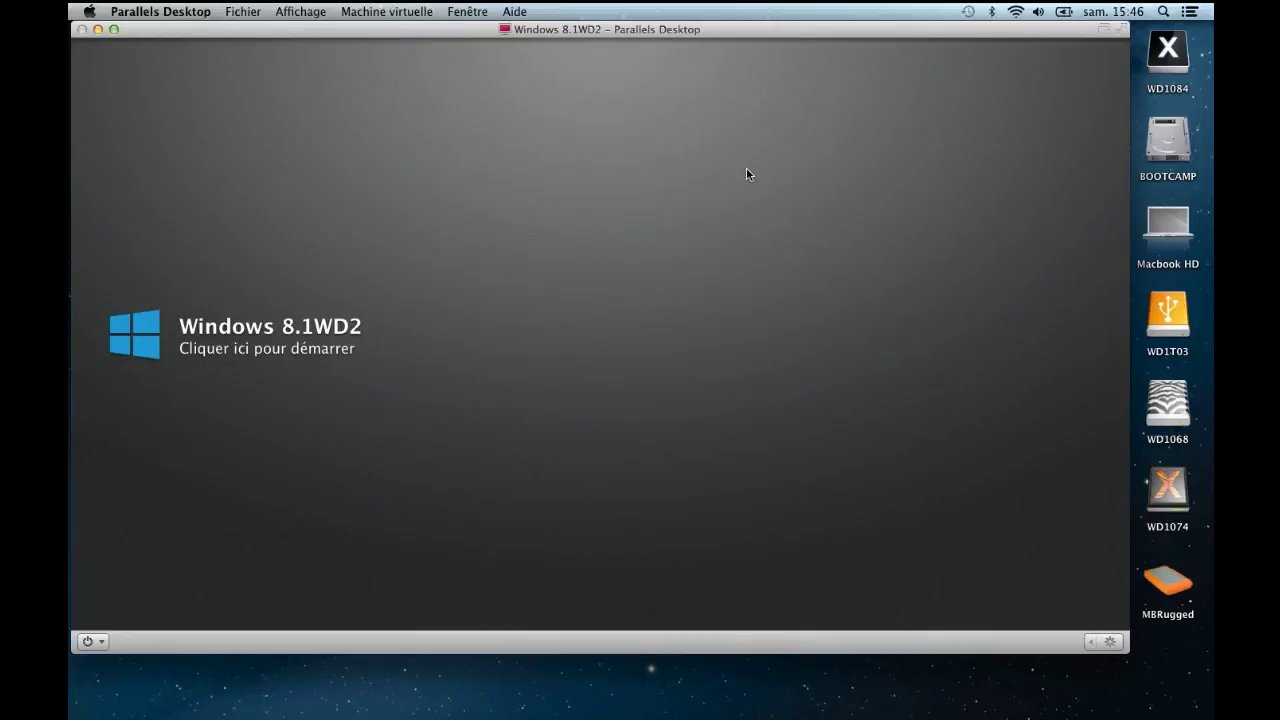
left_click(153, 11)
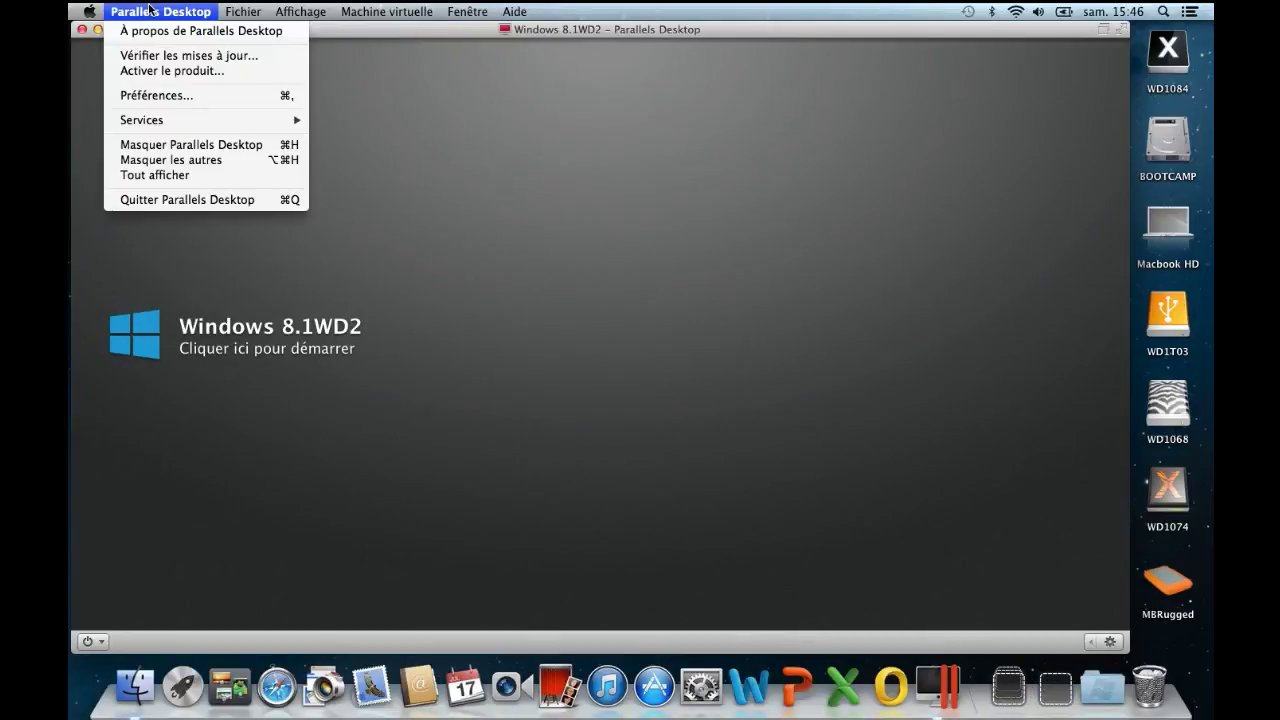
left_click(197, 198)
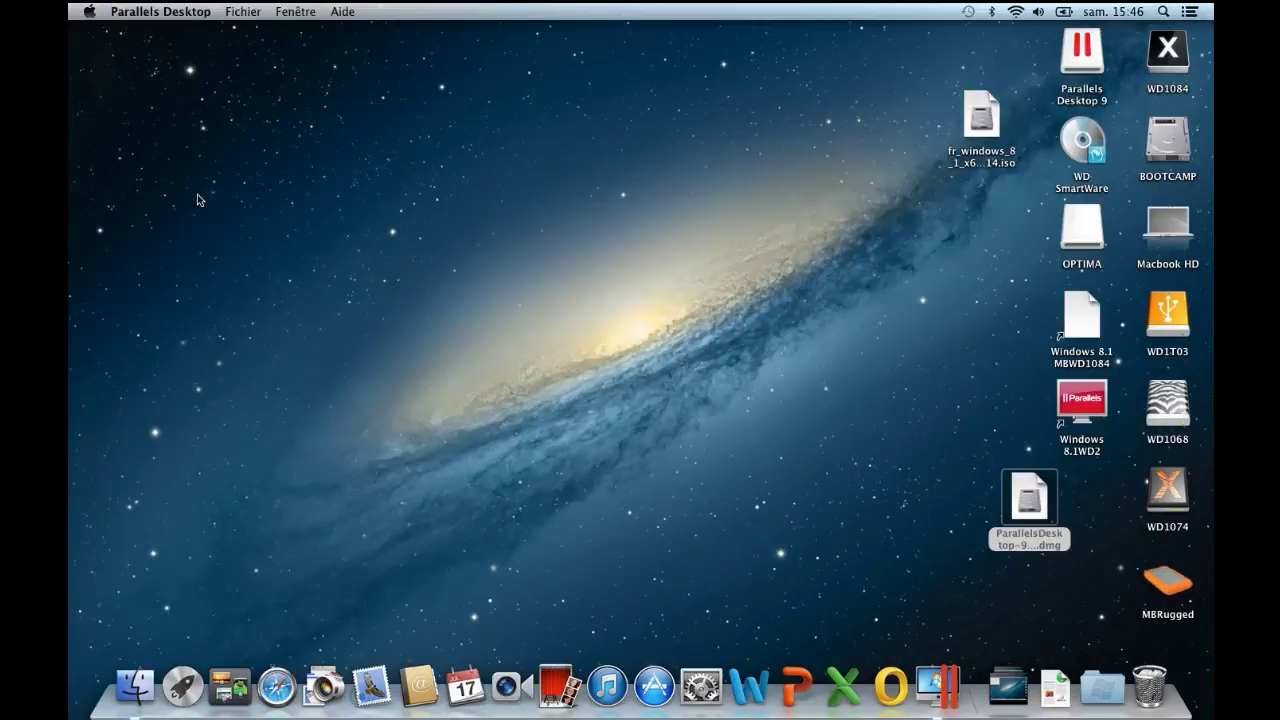